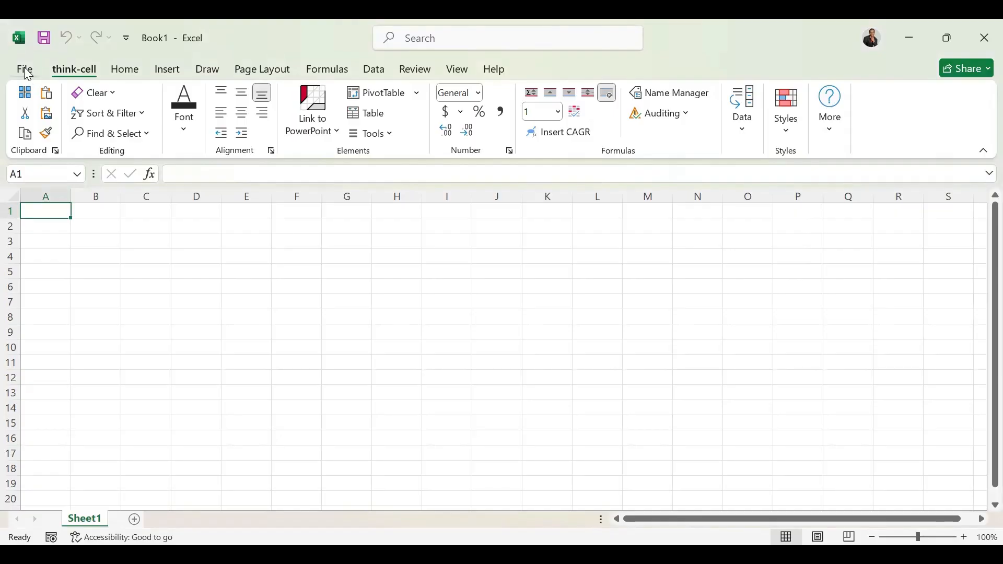
- Open the ribbon customization settings in the Excel options
left_click(24, 70)
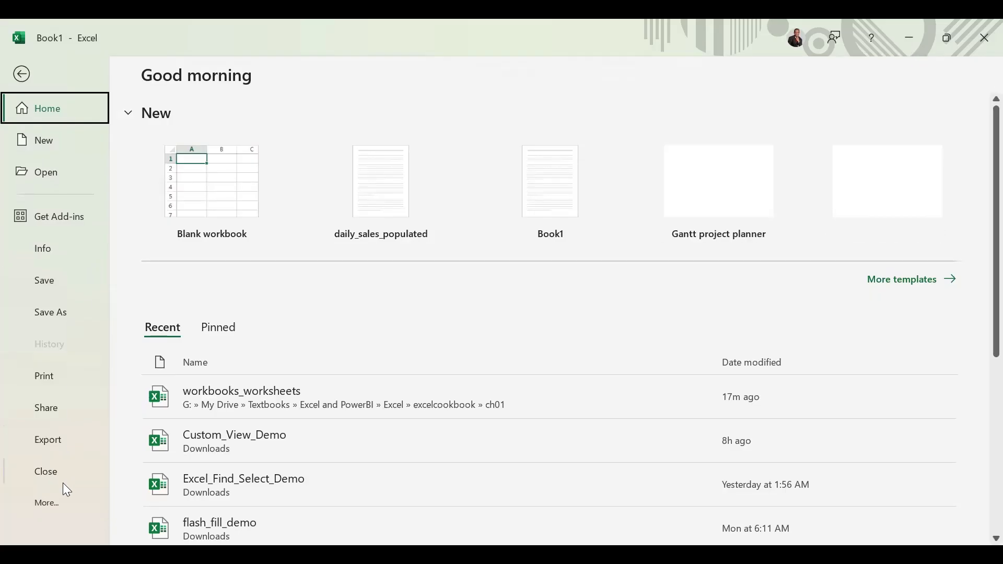
left_click(55, 506)
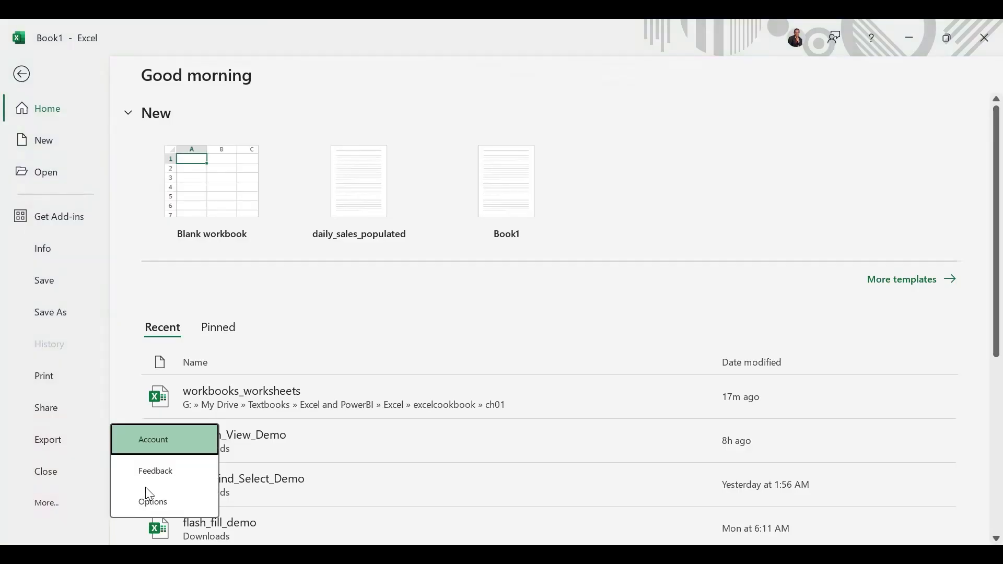
left_click(160, 502)
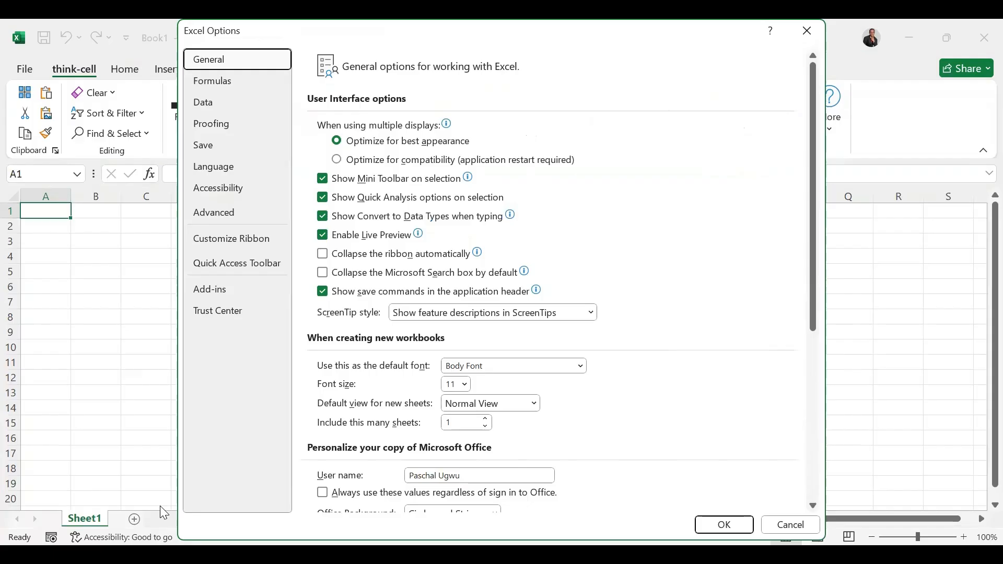
left_click(238, 244)
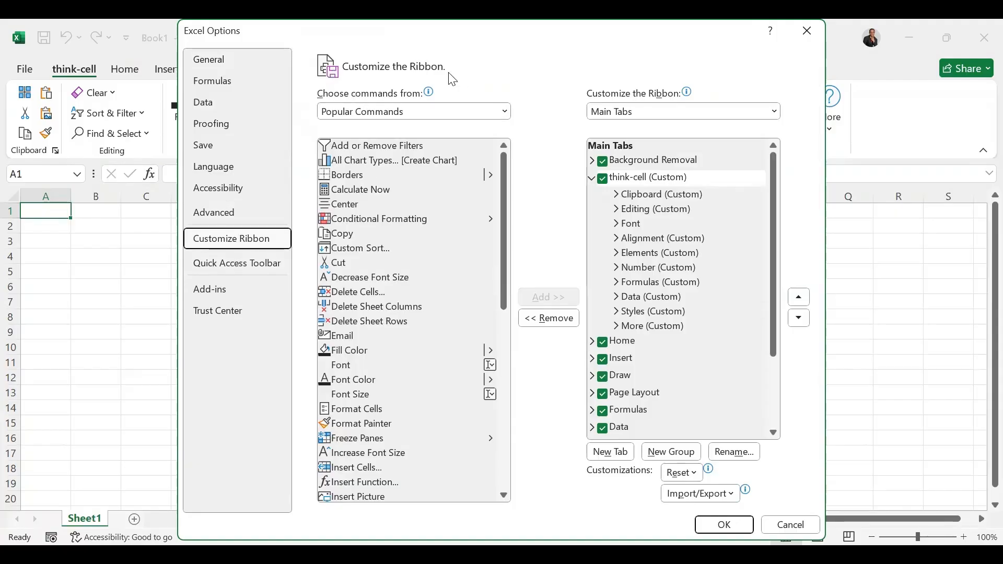
- Examine the available command categories by showing Commands Not in the Ribbon and switching back to Popular Commands
mouse_move(331, 104)
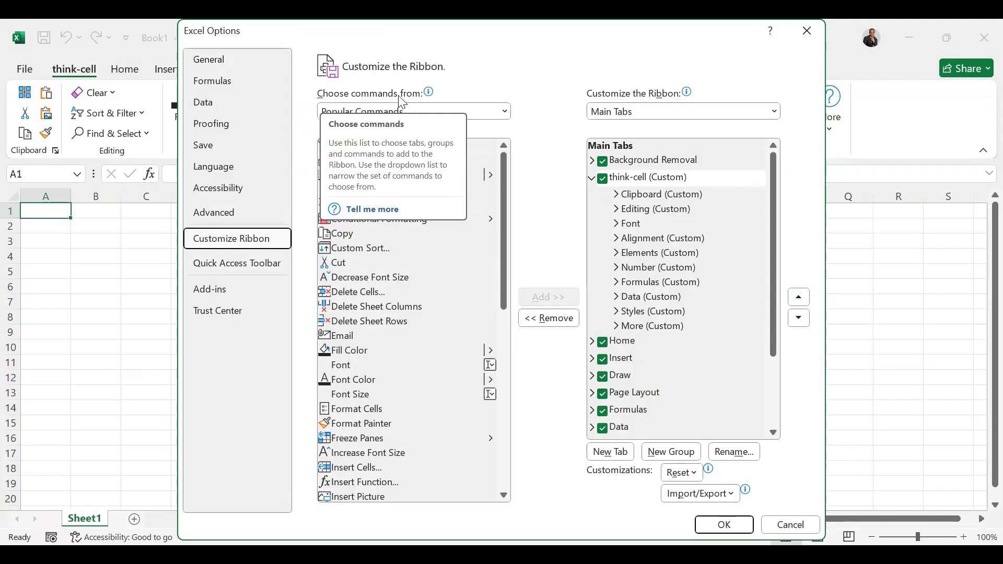
left_click(505, 111)
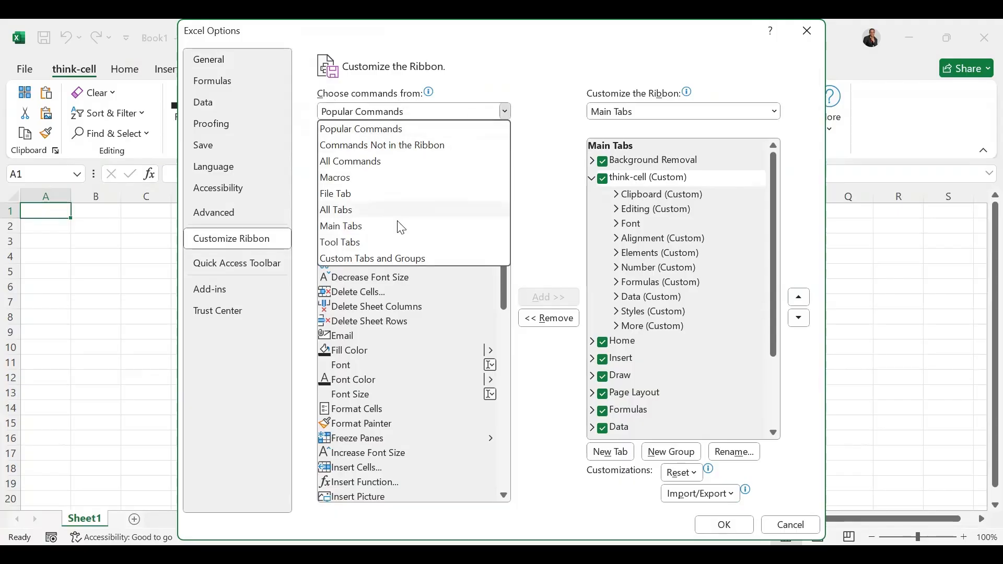
left_click(405, 147)
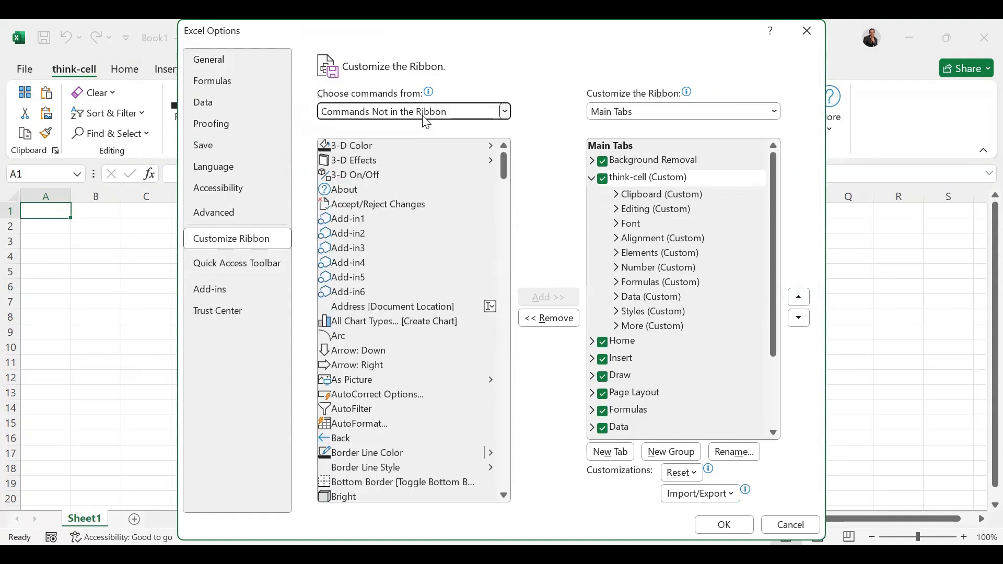
left_click(505, 112)
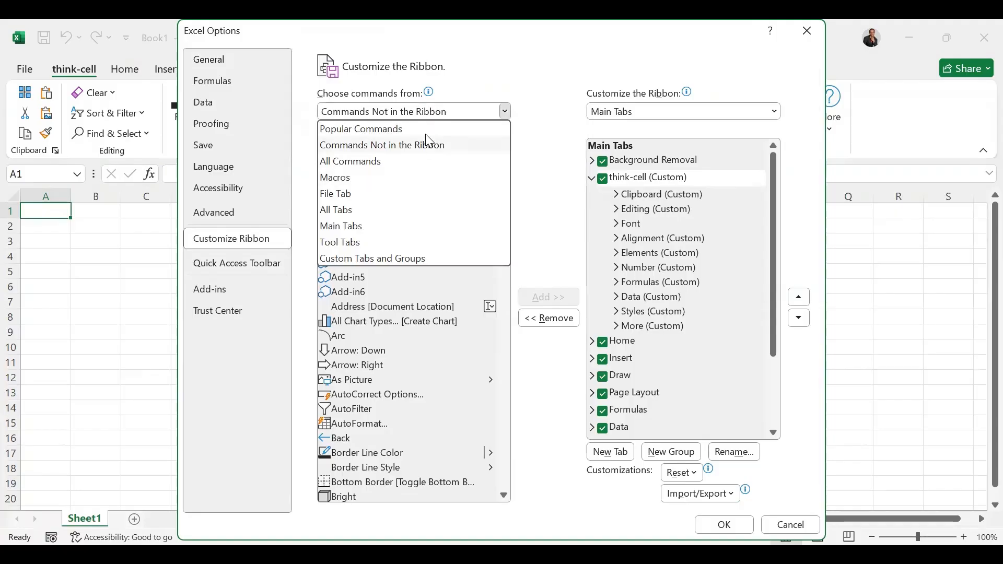
left_click(425, 129)
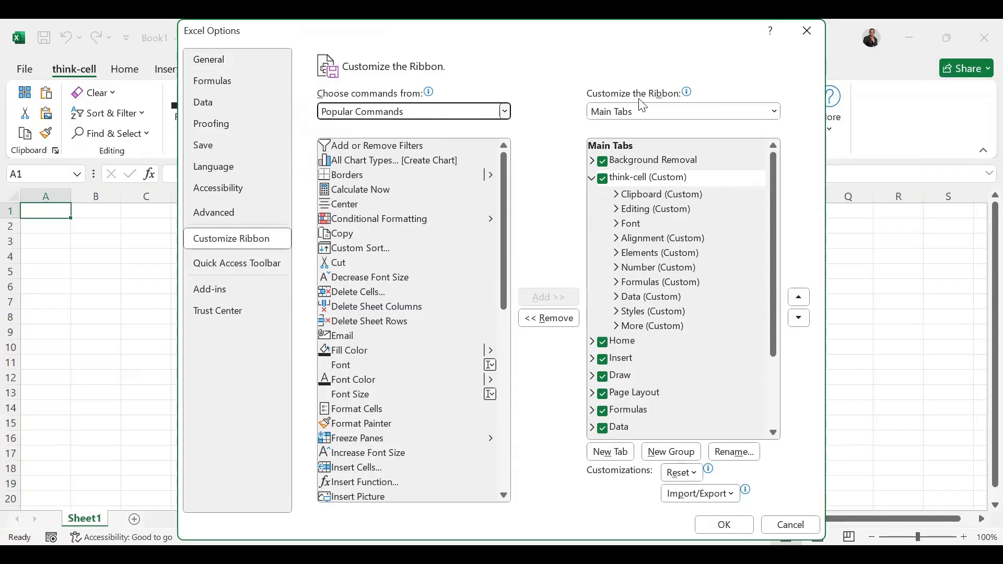
- Look through the ribbon's tab list with All Tabs shown and return it to Main Tabs
left_click(773, 113)
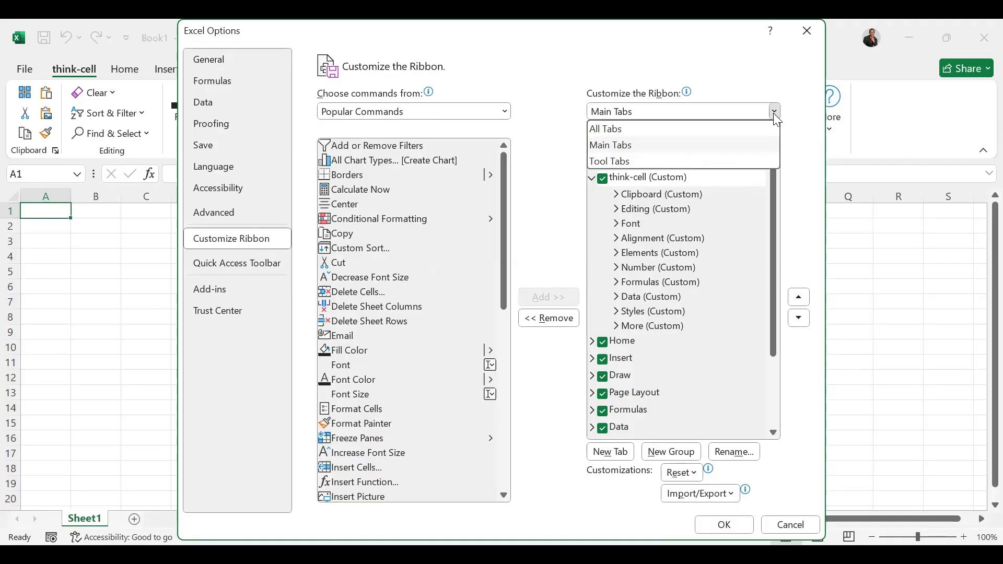
left_click(718, 129)
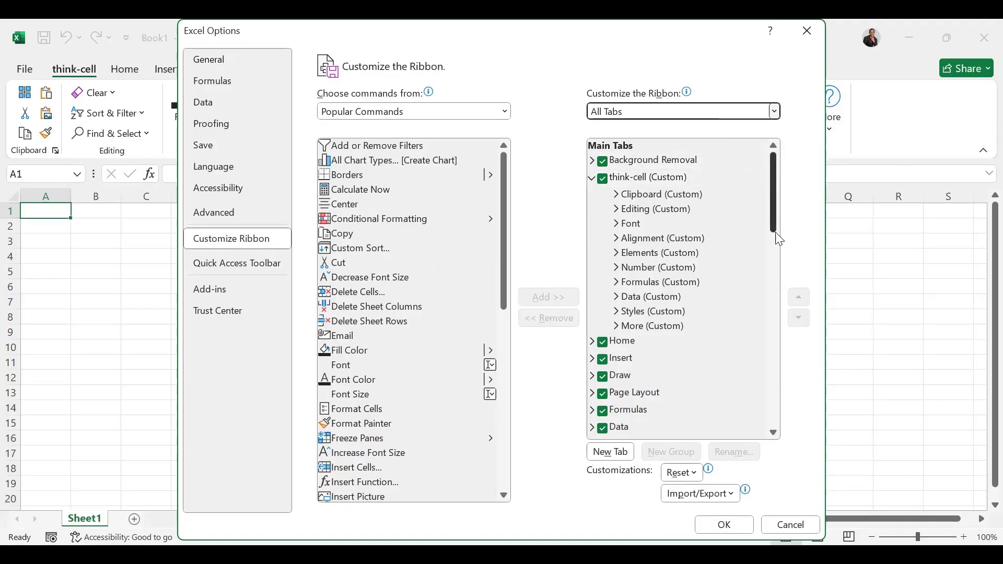
scroll(778, 245, "down", 6)
scroll(783, 269, "up", 8)
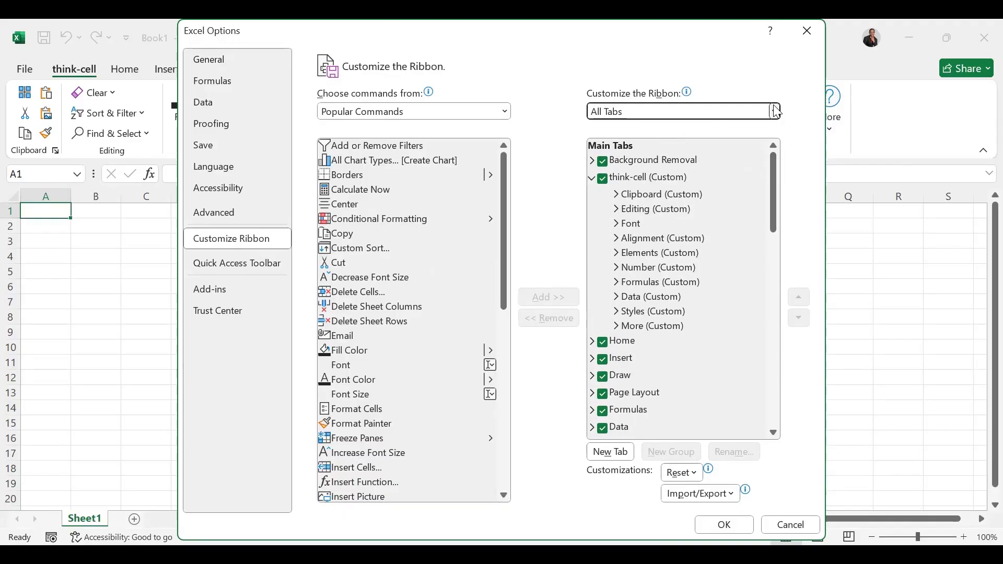
left_click(775, 111)
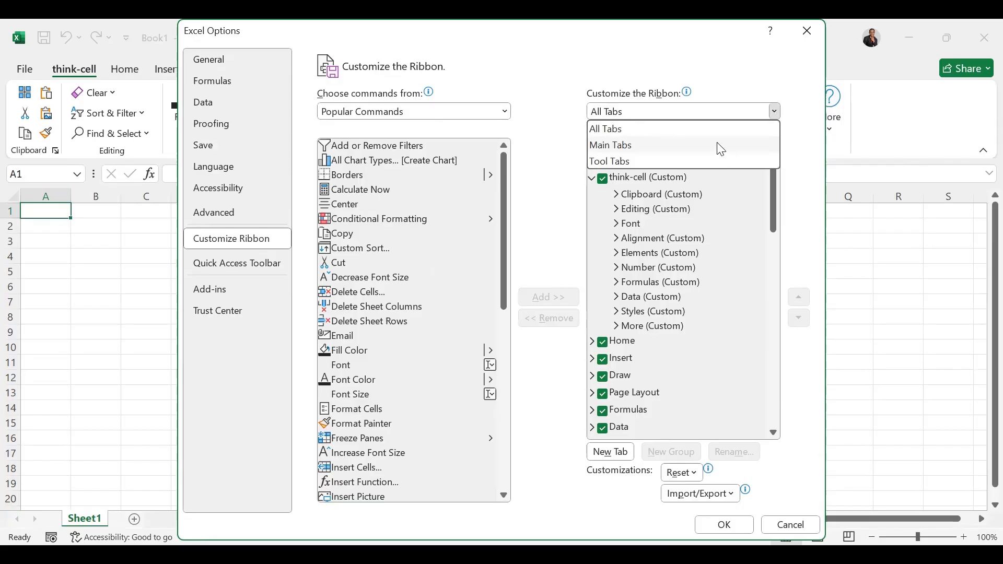
left_click(721, 147)
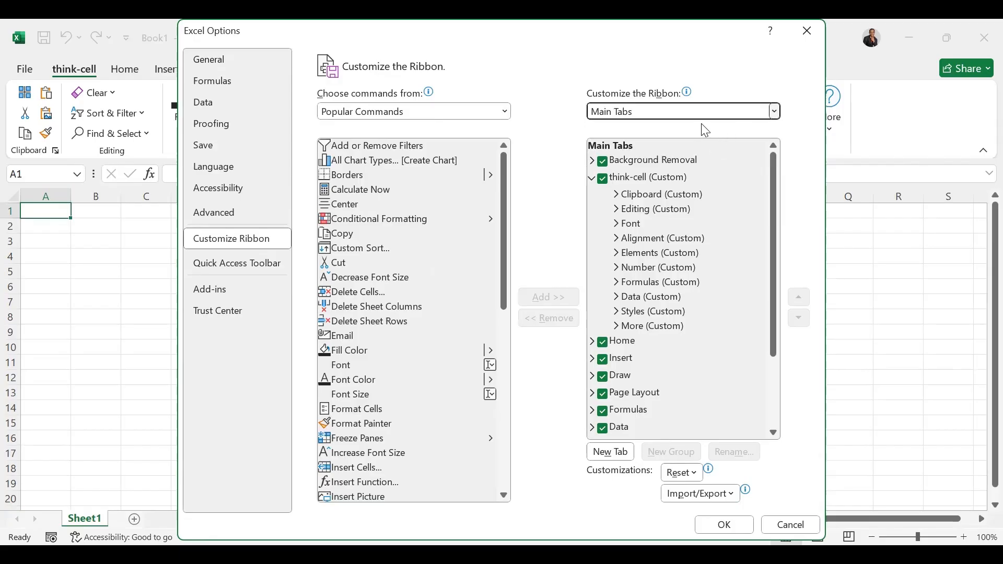
- Enable the Developer and Add-ins main tabs in the ribbon and apply the changes
left_click(592, 178)
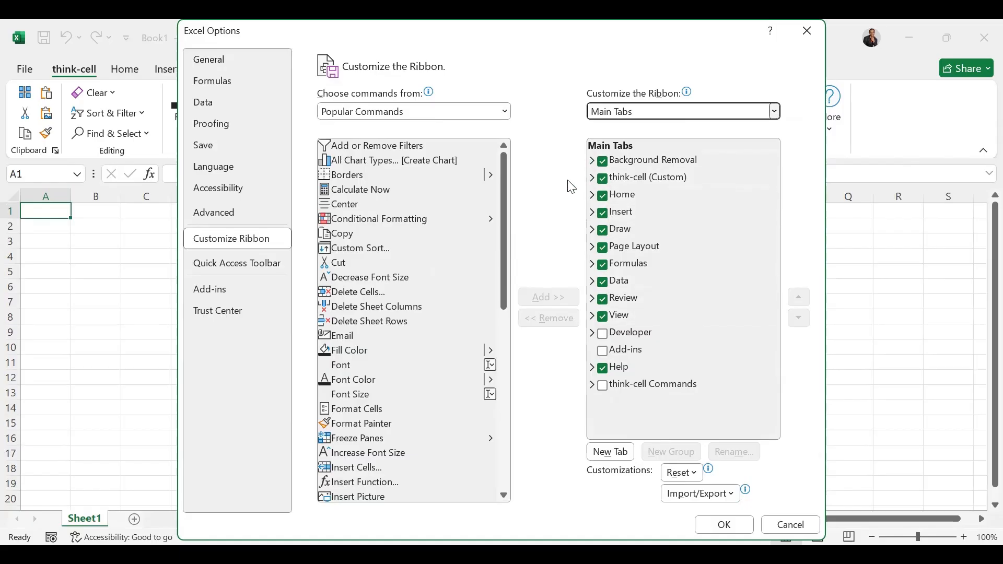
left_click(602, 335)
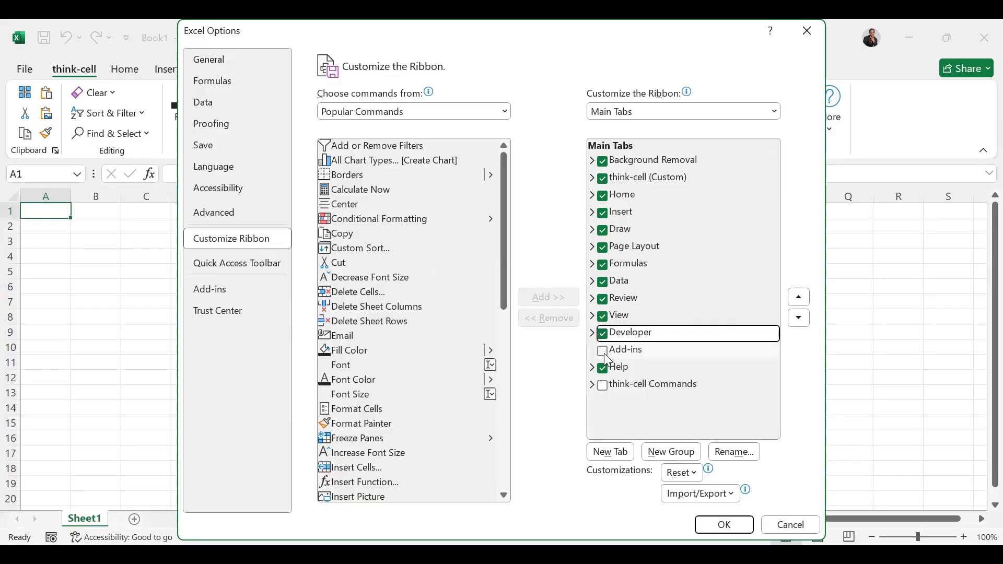
left_click(602, 351)
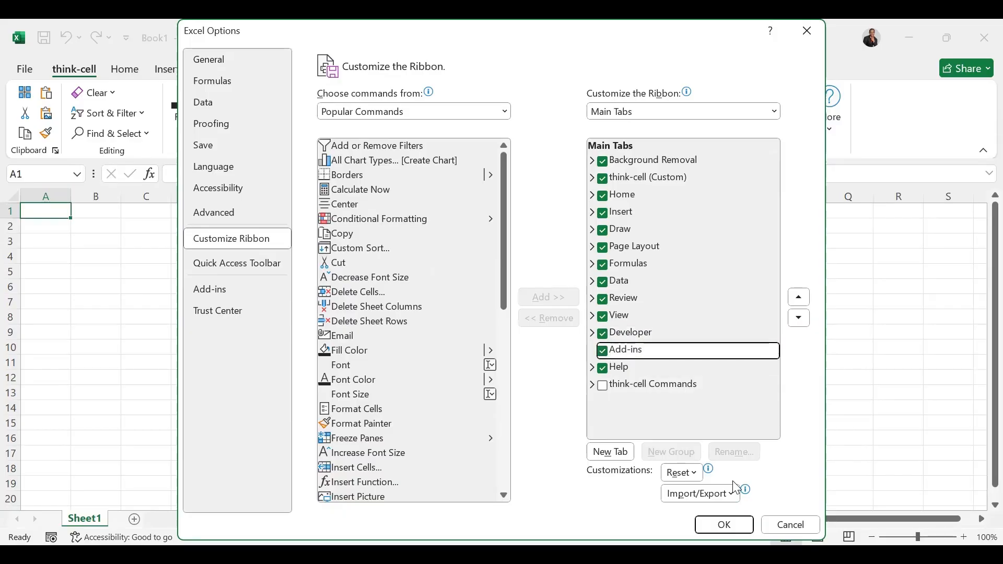
left_click(733, 527)
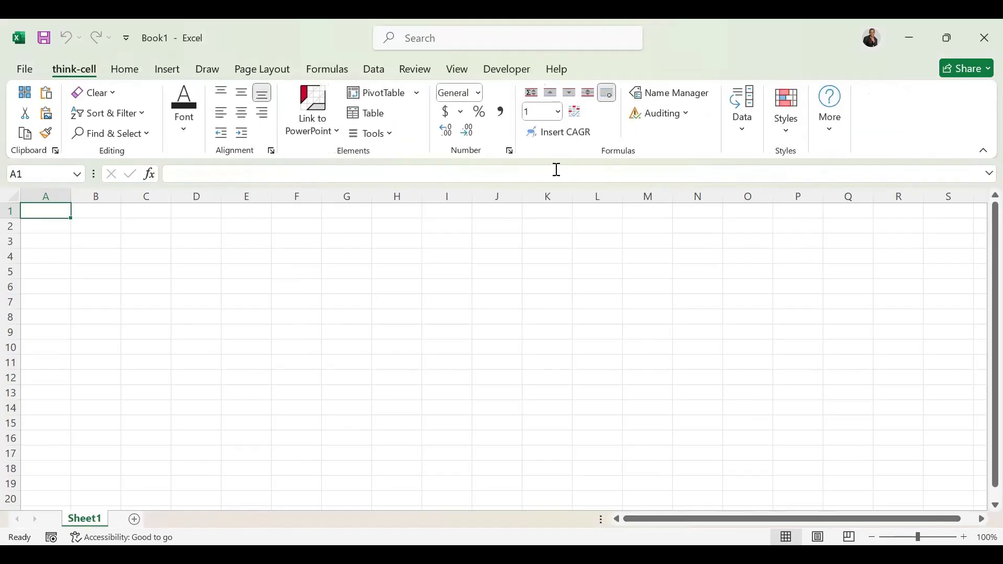
- View the commands on the ribbon's Developer tab and return to the Home tab
left_click(517, 76)
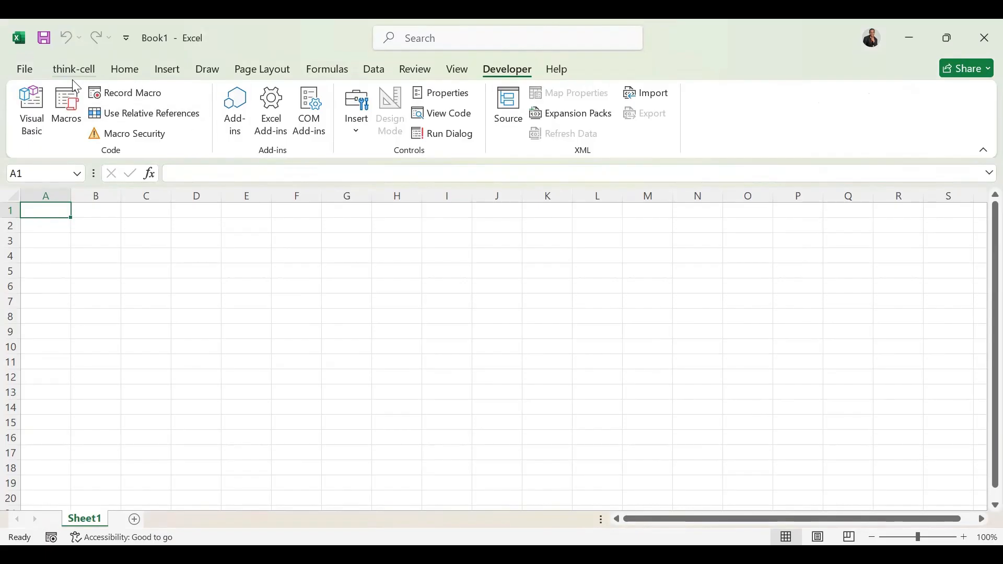
left_click(135, 77)
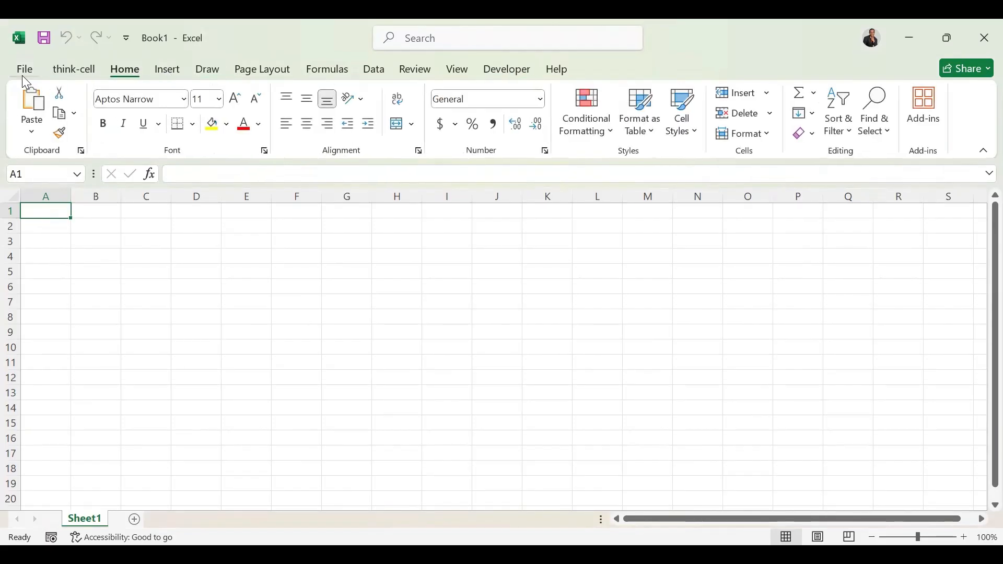
left_click(23, 73)
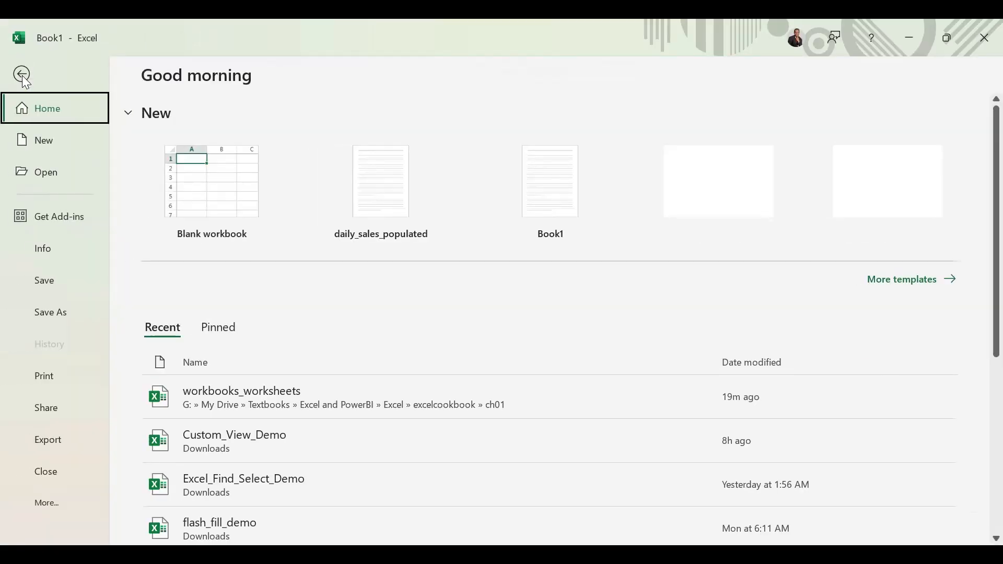
left_click(41, 498)
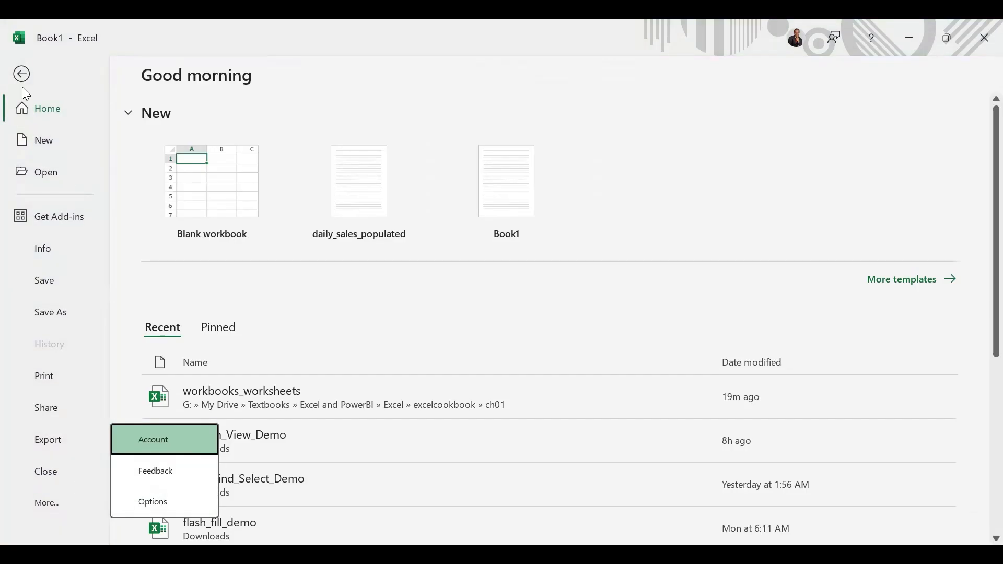
left_click(20, 73)
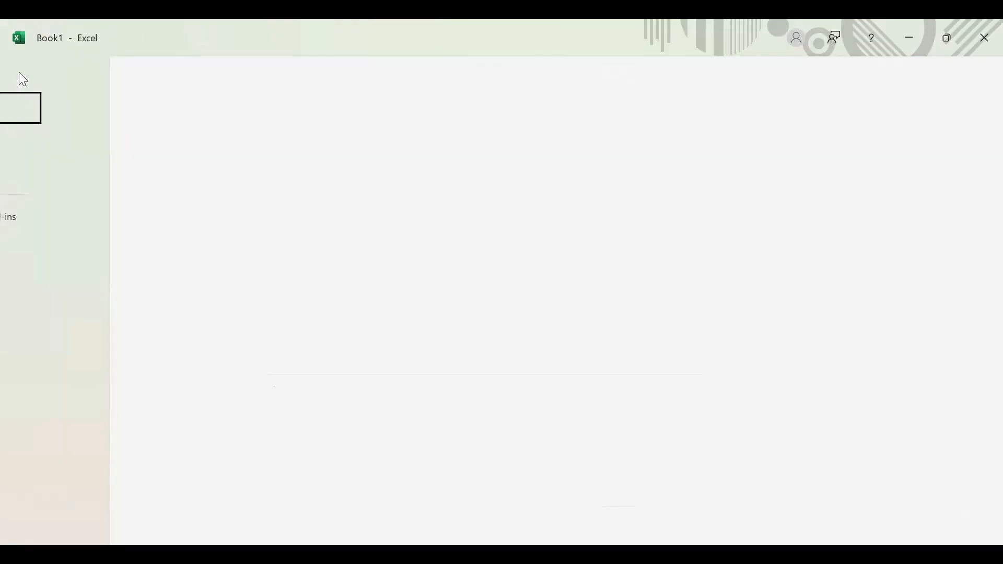
left_click(19, 73)
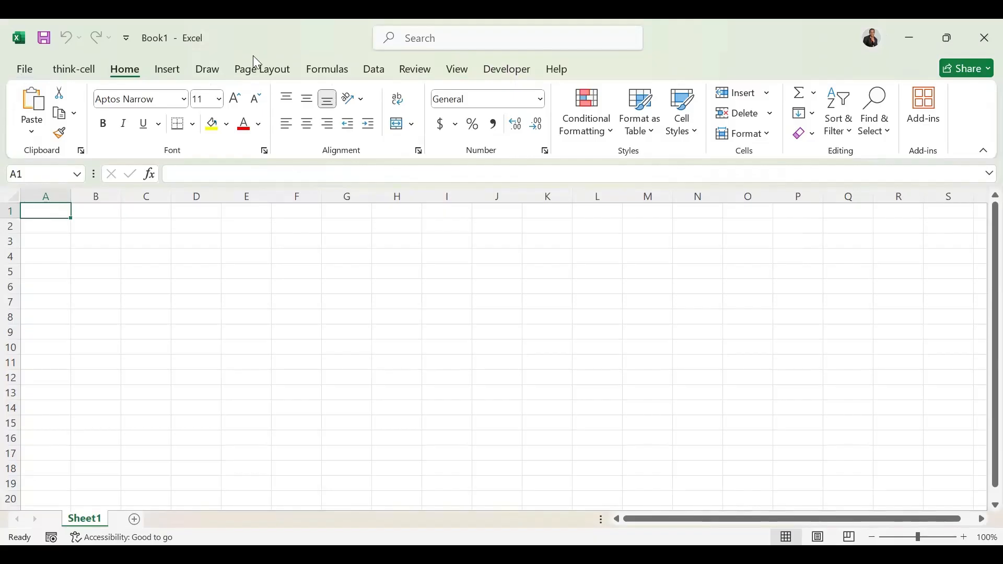
- Add a new custom tab directly after Home in the ribbon customization settings
left_click(24, 69)
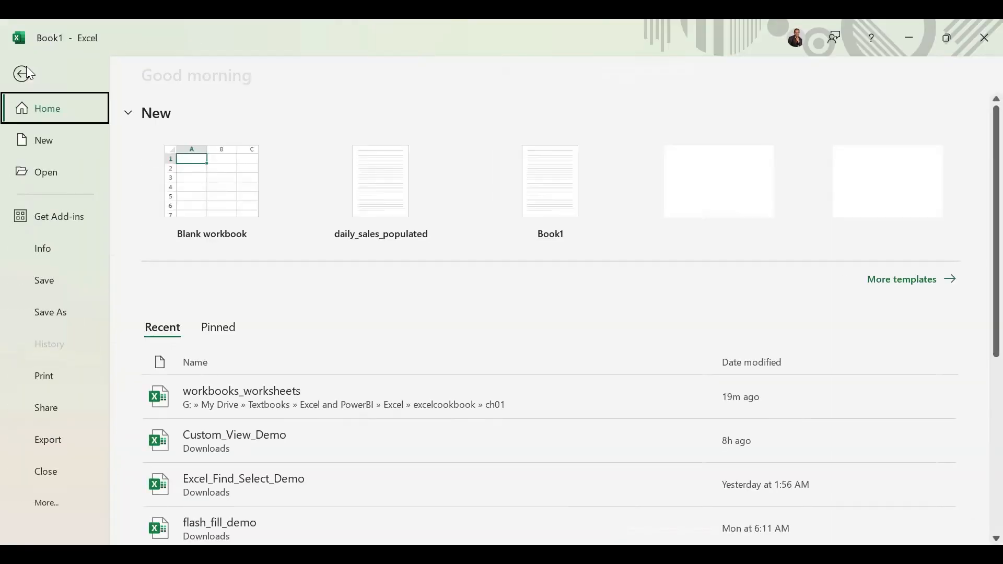
left_click(59, 499)
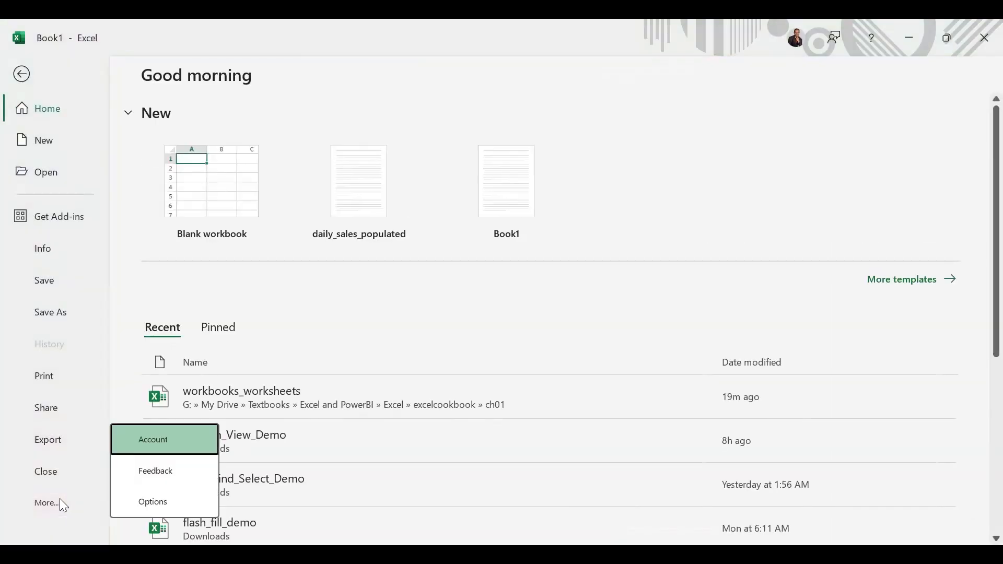
left_click(163, 502)
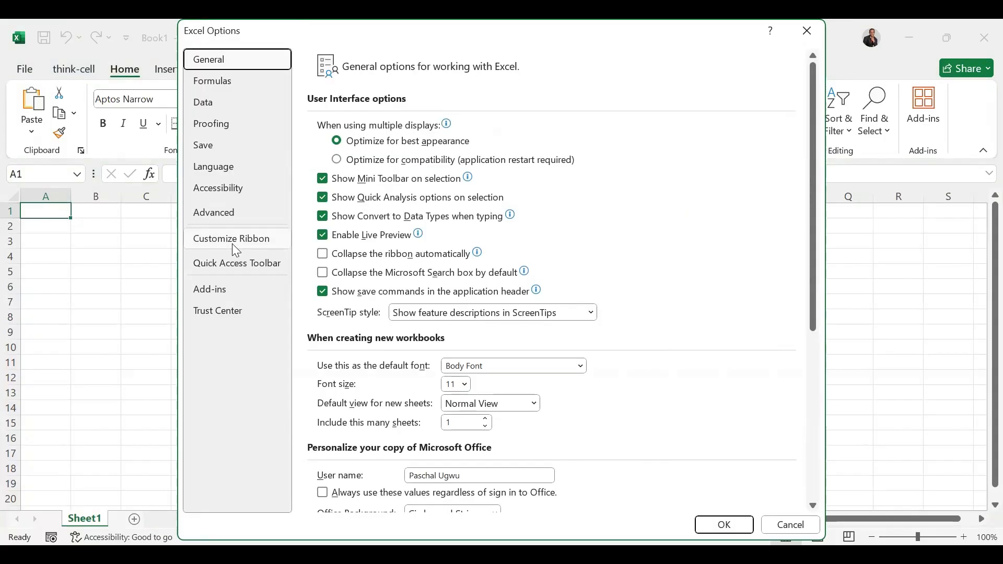
left_click(234, 247)
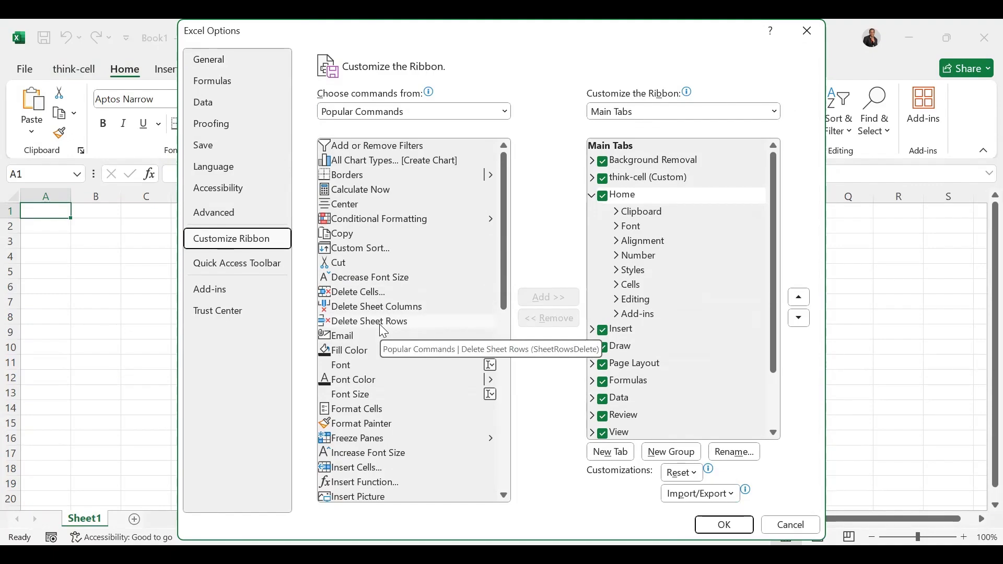
left_click(599, 459)
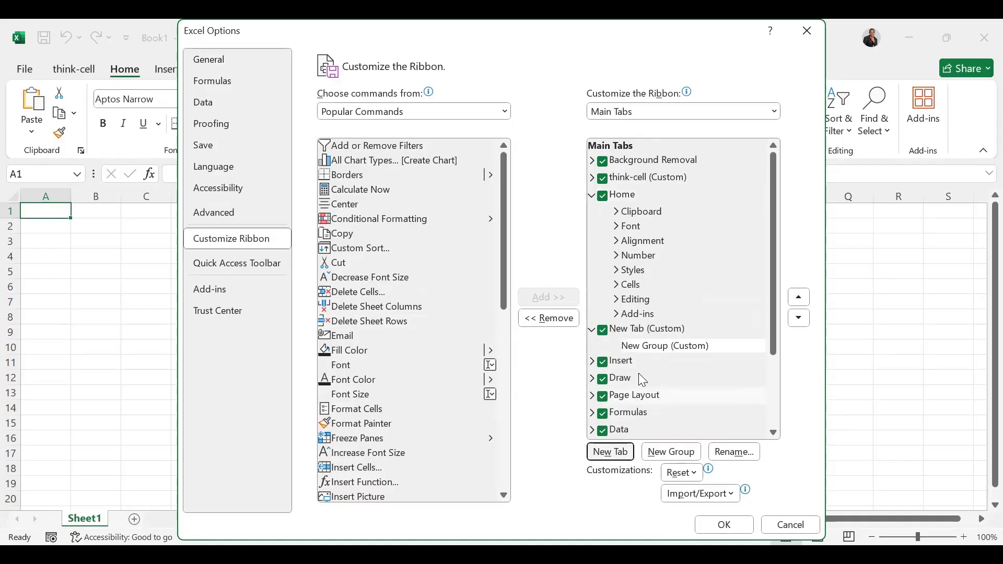
- Rename the new custom ribbon tab as Delete
right_click(633, 330)
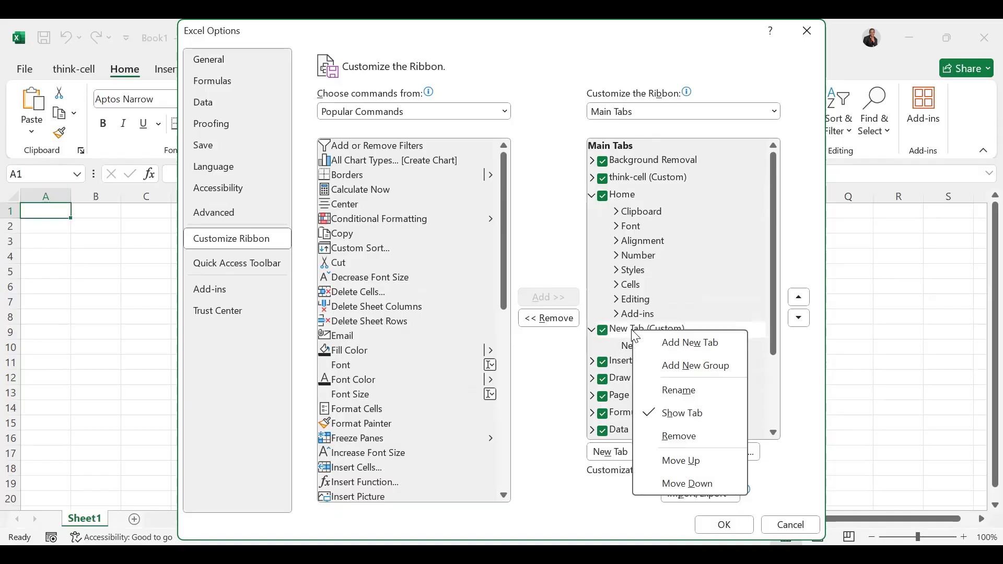
left_click(673, 392)
type("Delete")
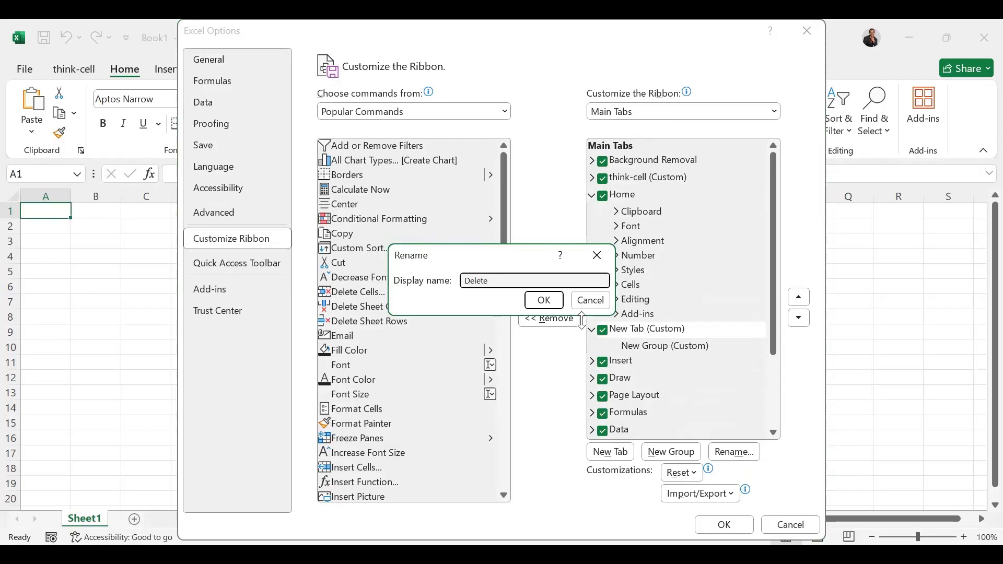
left_click(556, 305)
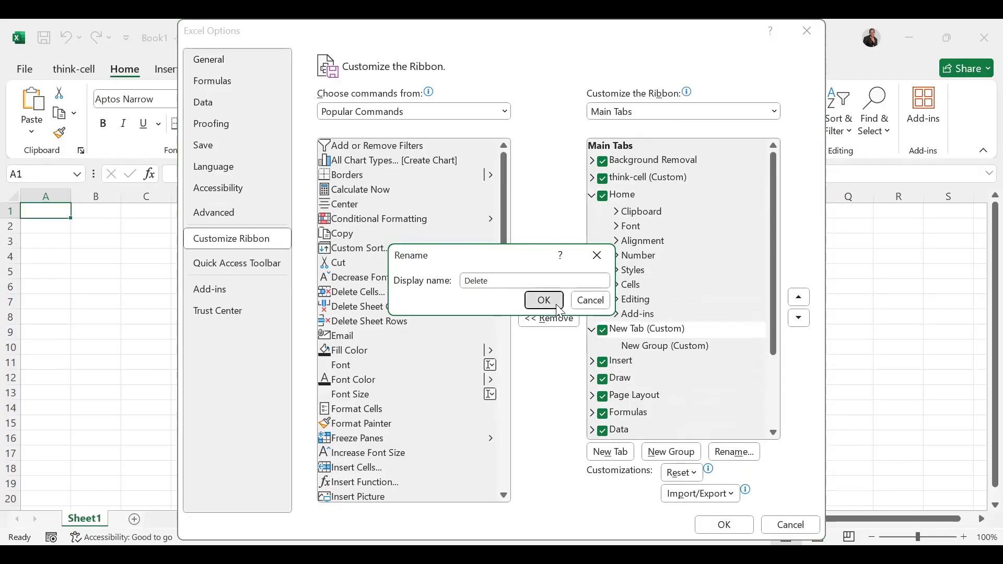
- Rename the new group under the custom Delete tab as Delete Function
left_click(664, 346)
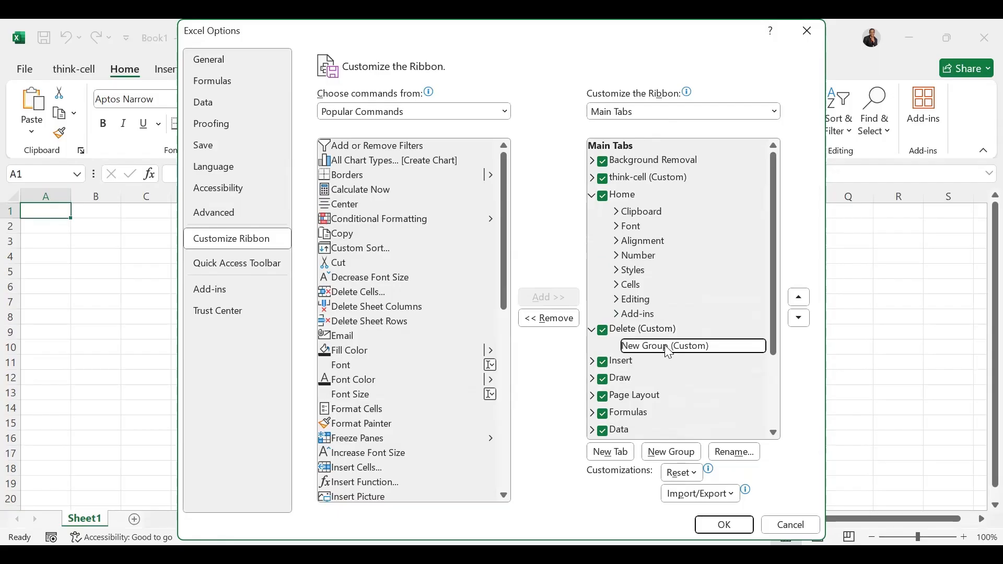
right_click(666, 351)
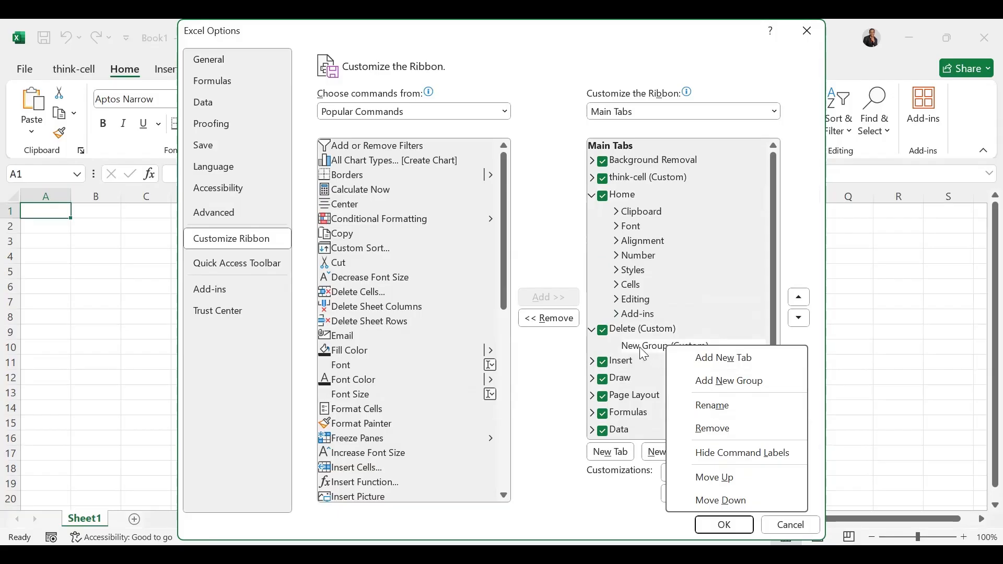
left_click(712, 416)
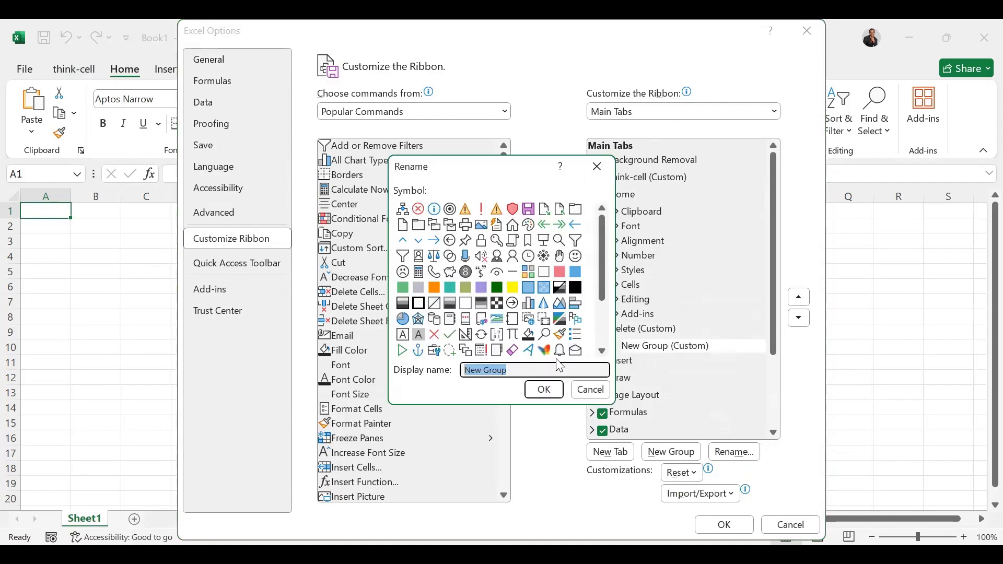
type("Deke")
key("BackSpace")
key("BackSpace")
type("lete Function")
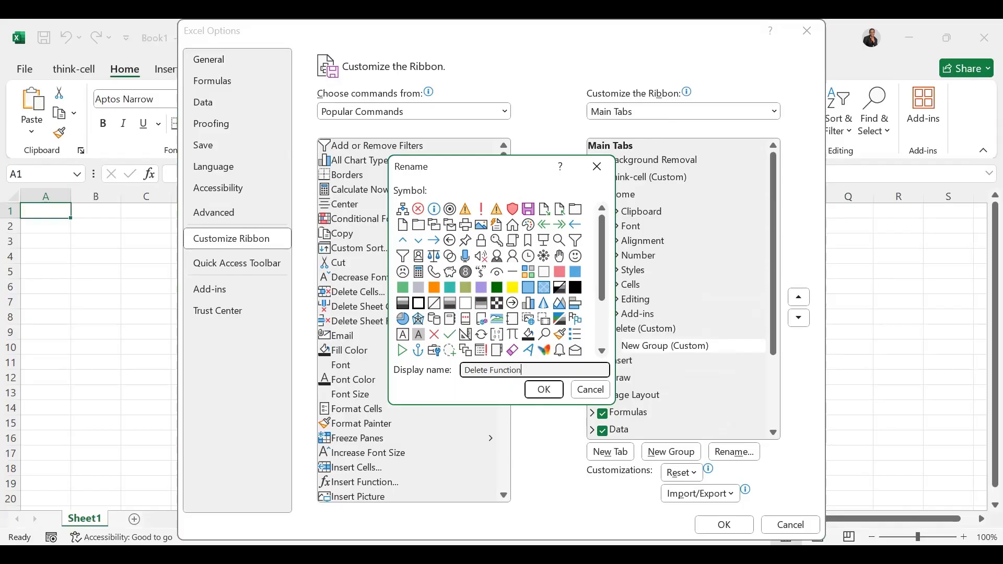
left_click(547, 396)
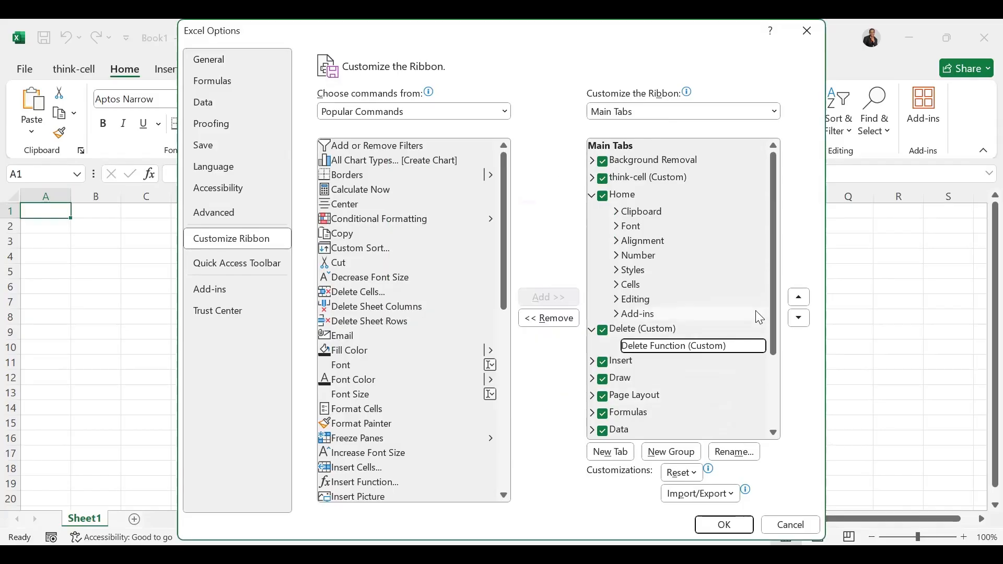
- Add the Delete Cells, Delete Sheet Columns and Delete Sheet Rows commands to the Delete Function group and apply the ribbon changes
left_click(374, 292)
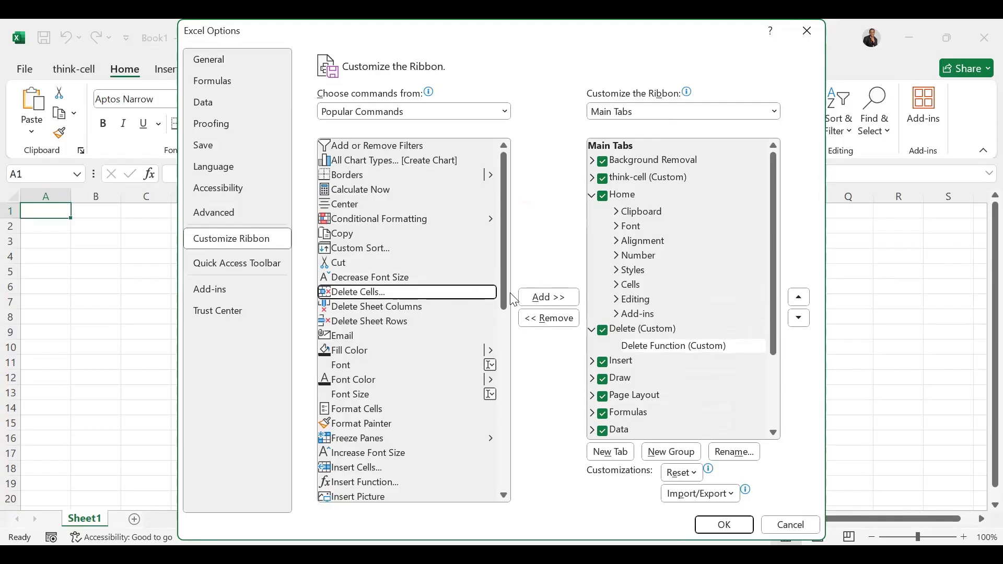
left_click(537, 301)
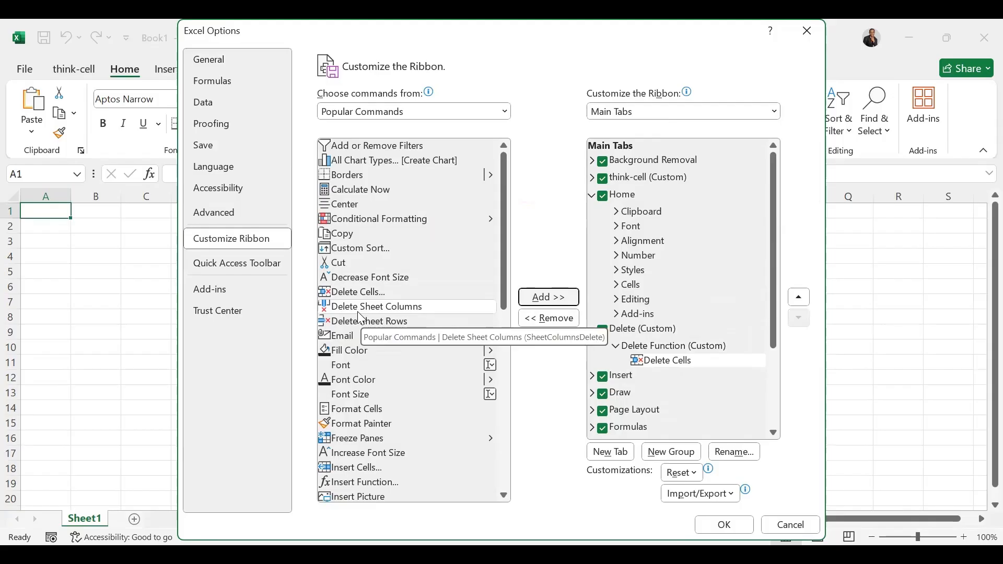
left_click(554, 296)
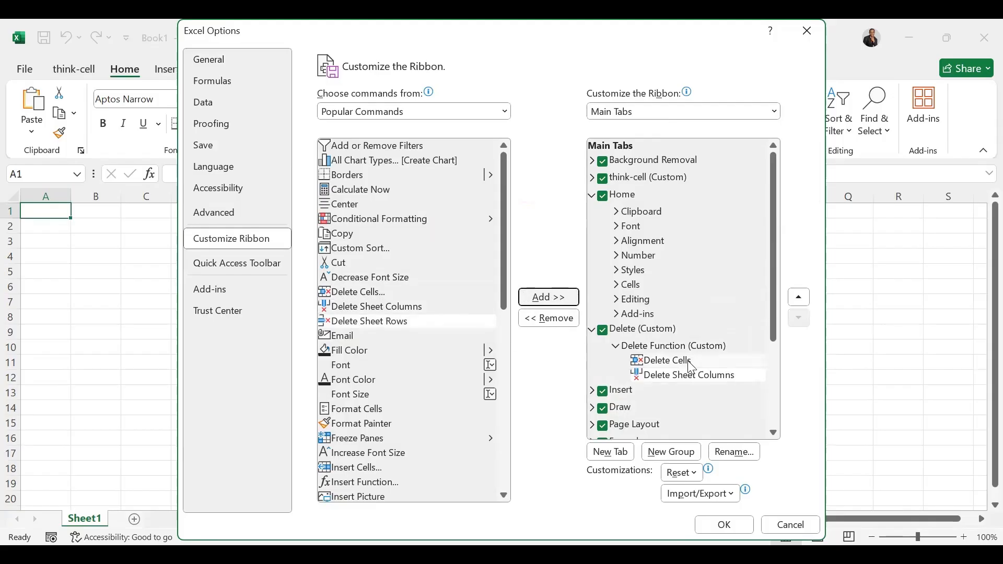
left_click(368, 325)
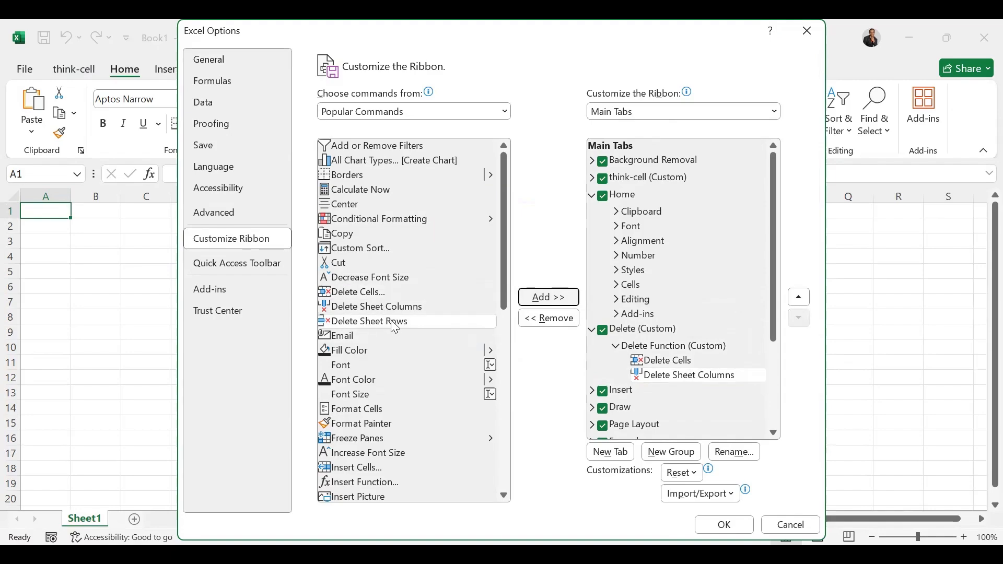
left_click(543, 297)
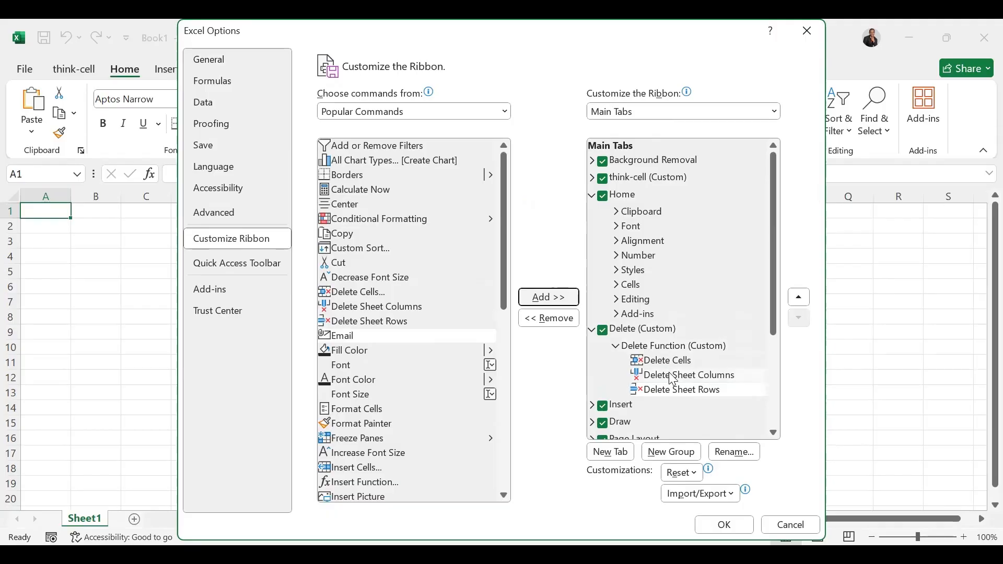
left_click(720, 526)
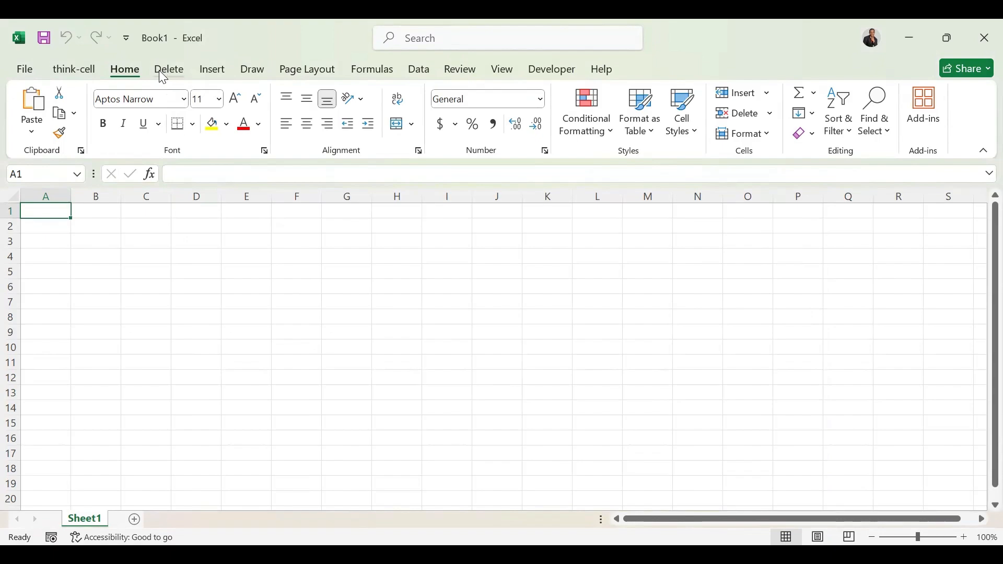
- Examine the commands on the ribbon's custom Delete tab and compare it with the Home tab
left_click(163, 77)
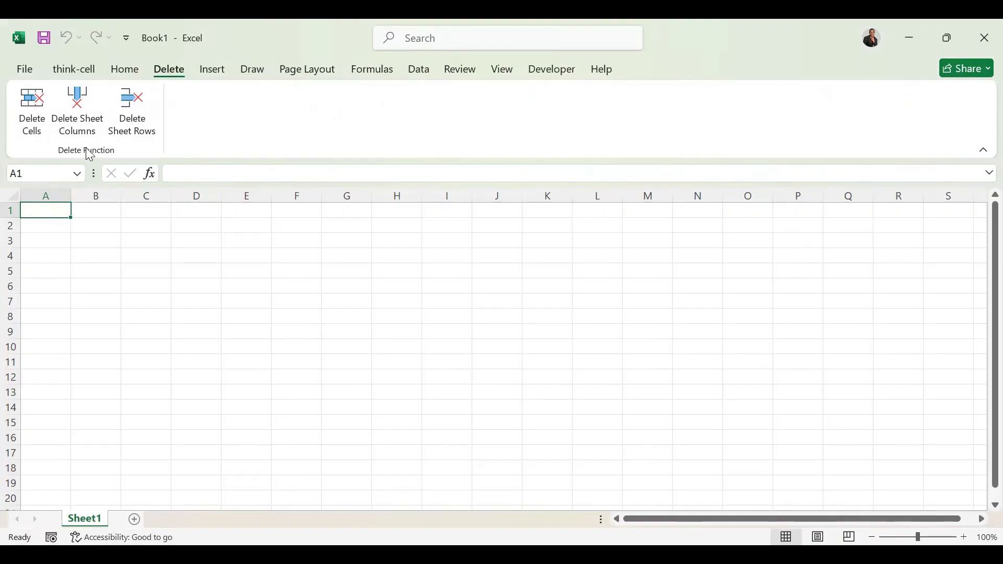
left_click(128, 73)
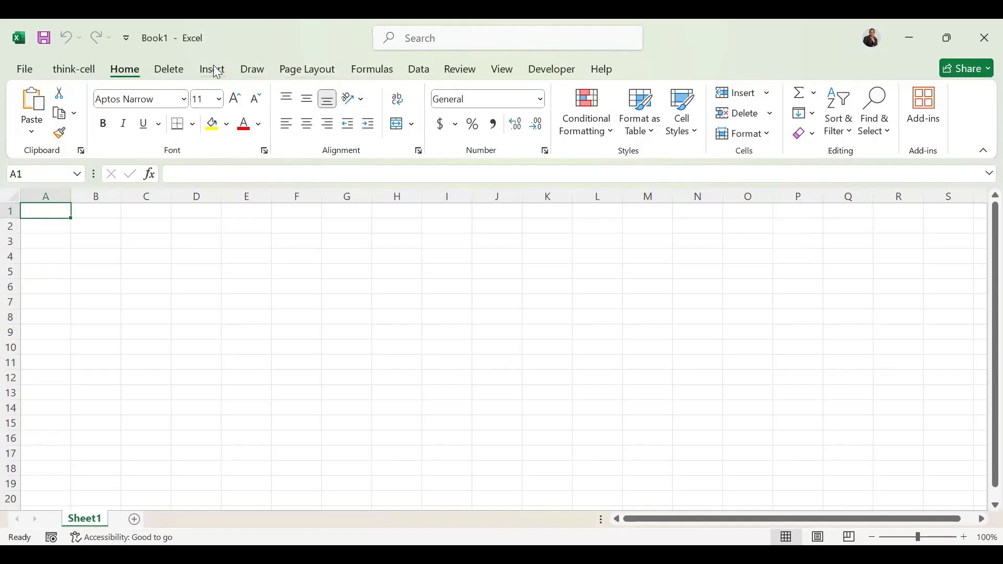
left_click(178, 73)
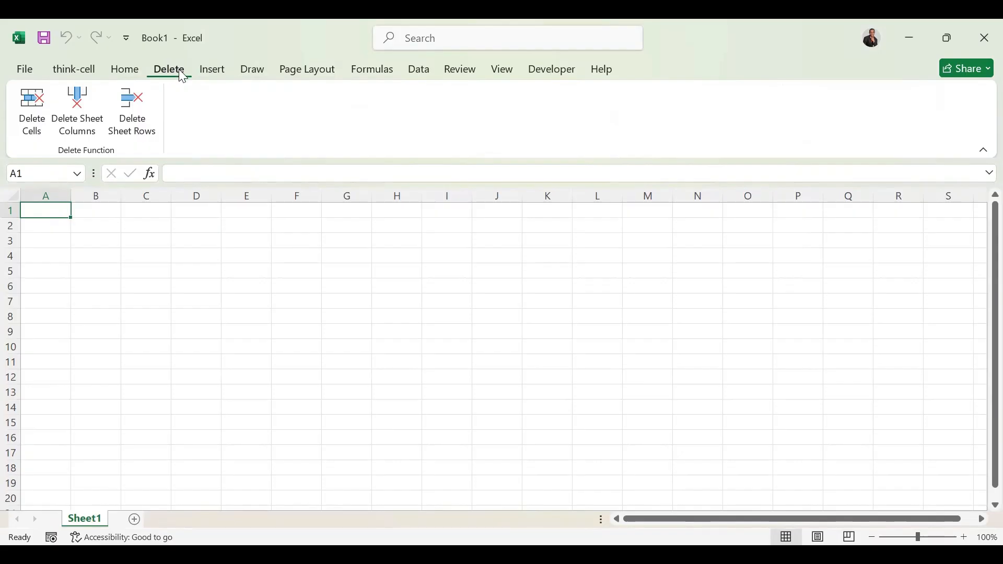
- Remove the custom Delete tab in the ribbon customization settings and apply the change
left_click(26, 69)
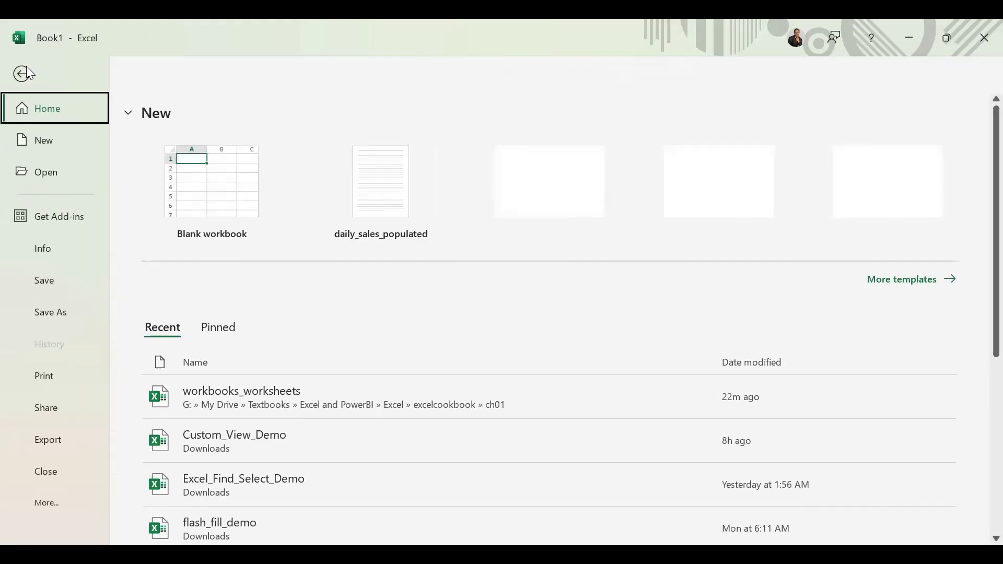
left_click(71, 504)
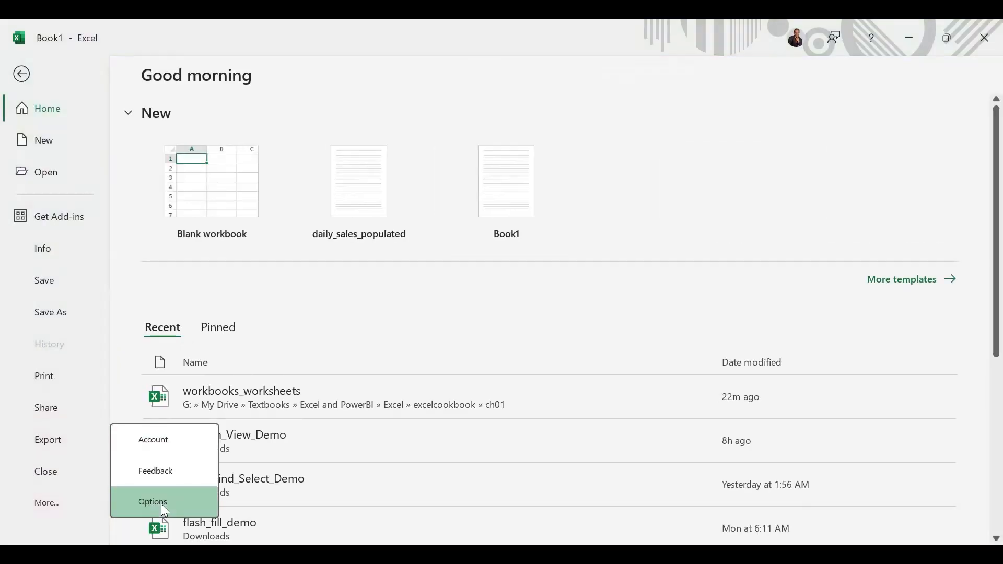
left_click(163, 507)
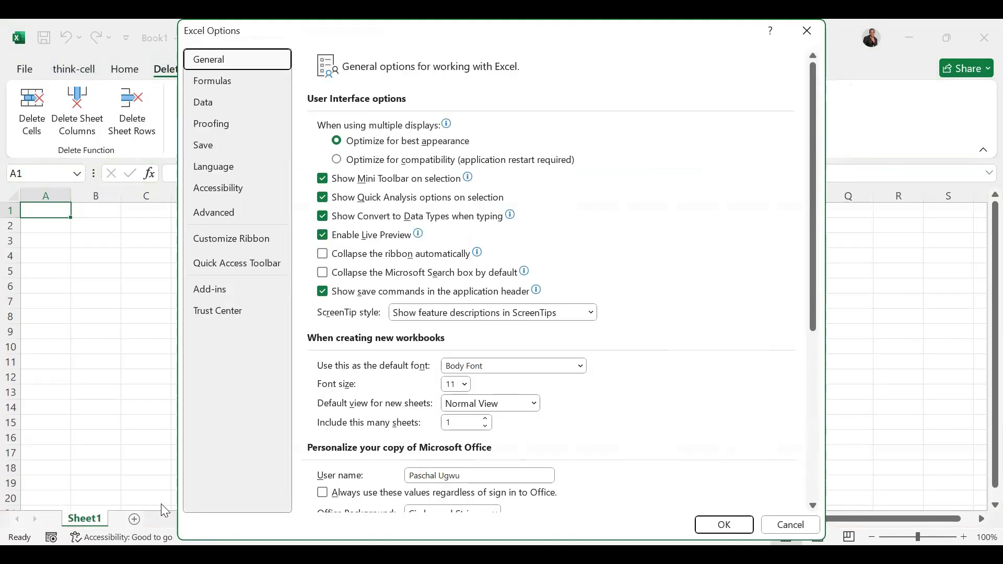
left_click(200, 242)
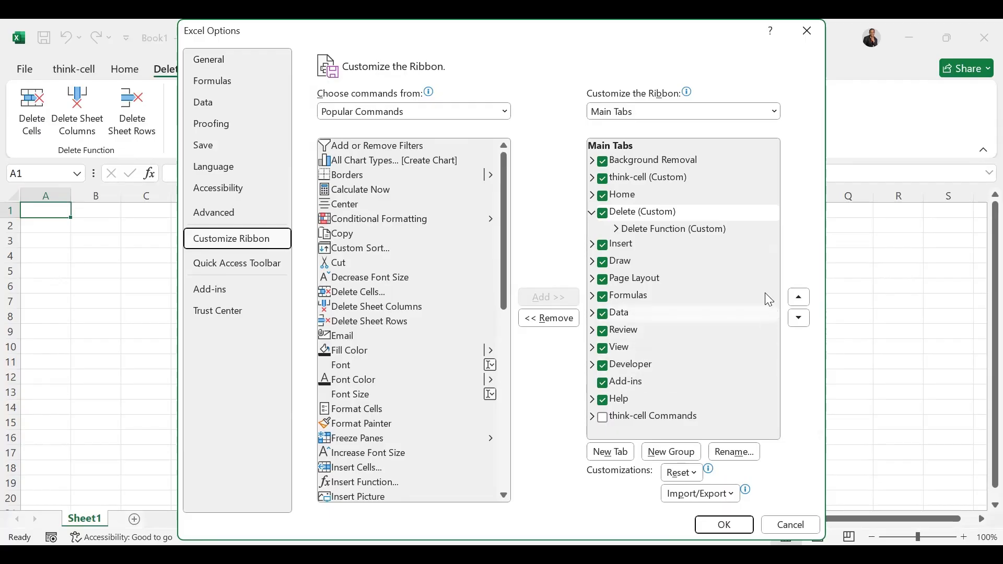
right_click(637, 214)
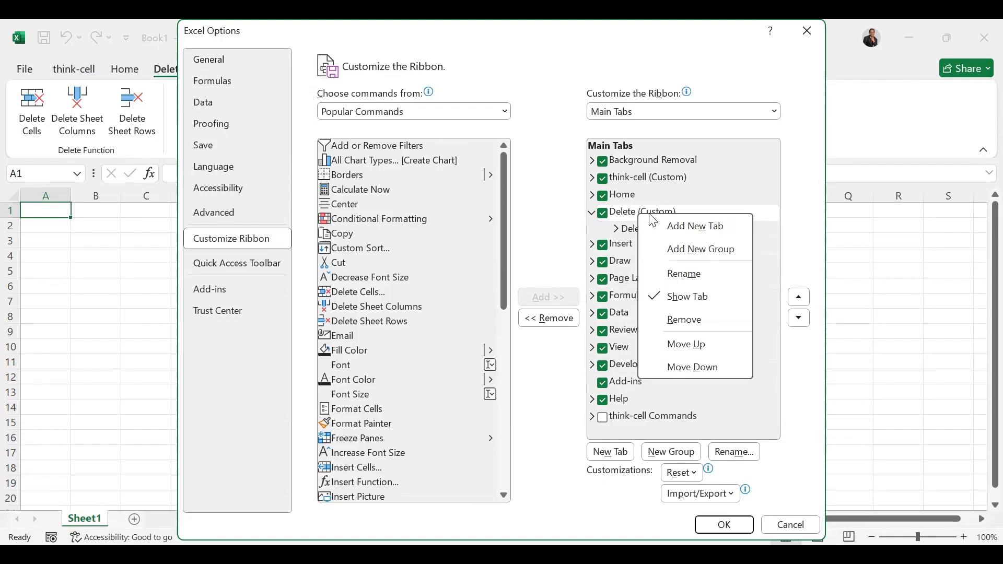
left_click(686, 320)
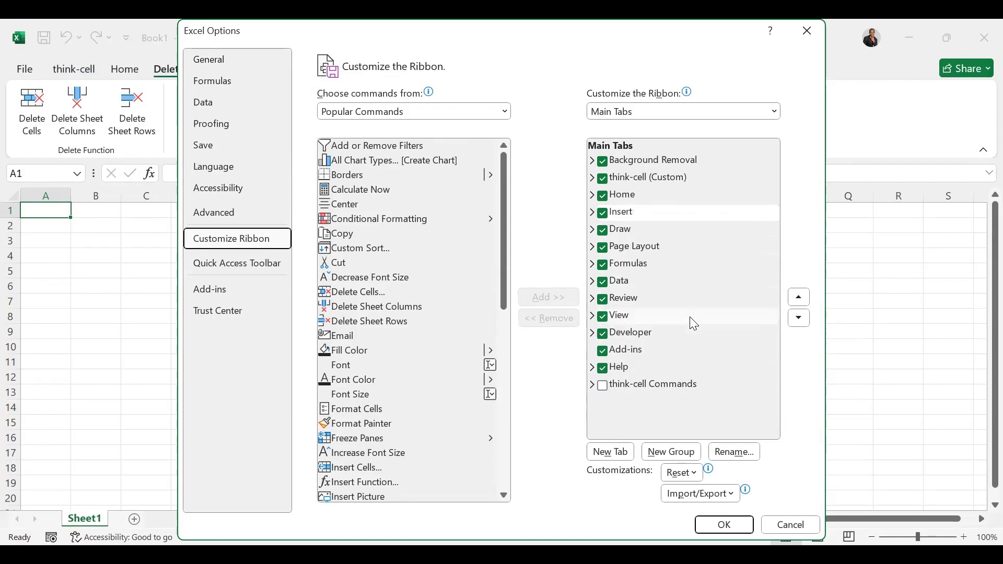
left_click(724, 524)
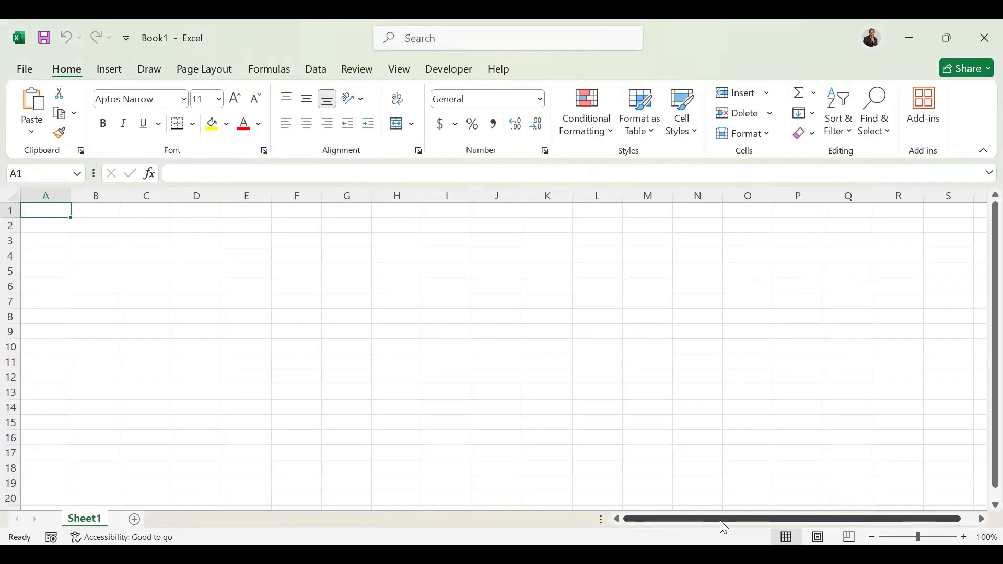